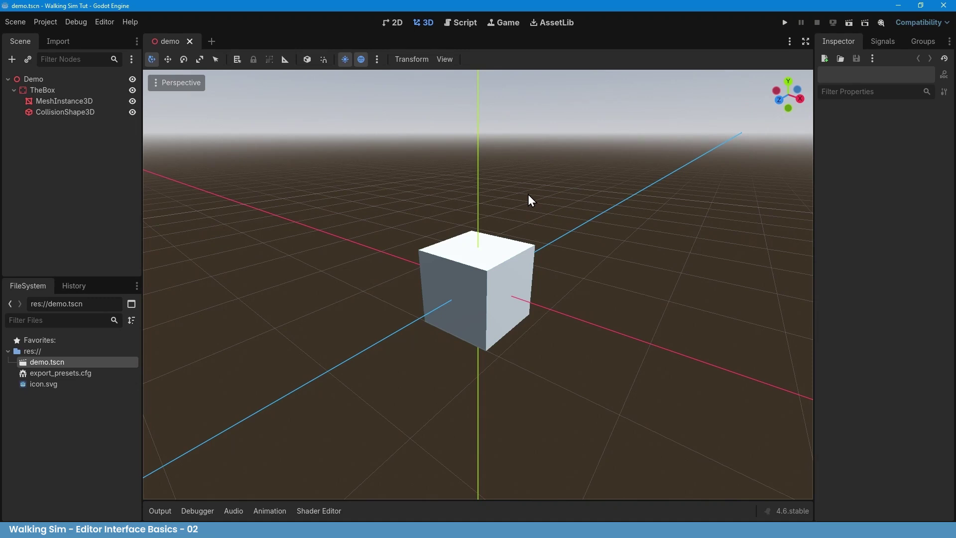
Attach a new GDScript named the_box.gd to the TheBox node, using the Node: Default template
left_click(87, 91)
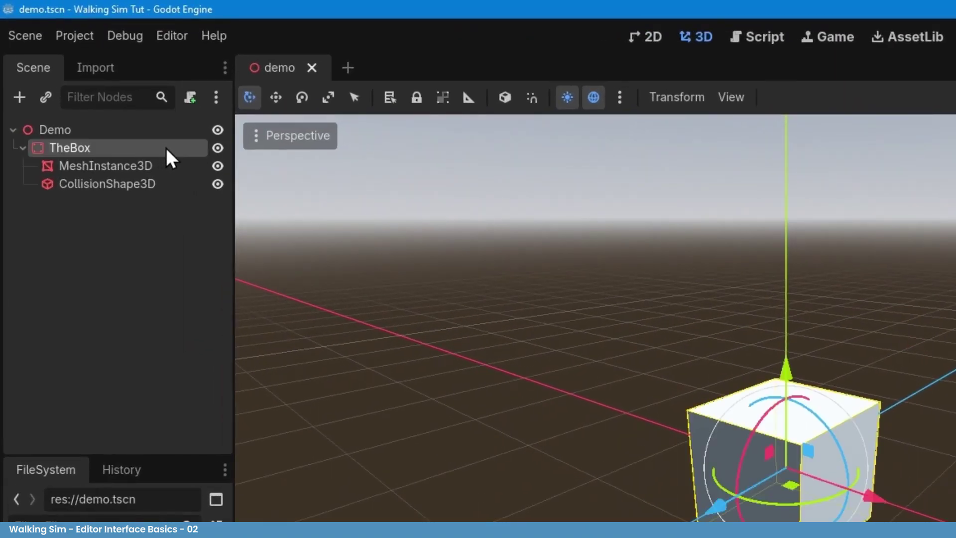
left_click(190, 98)
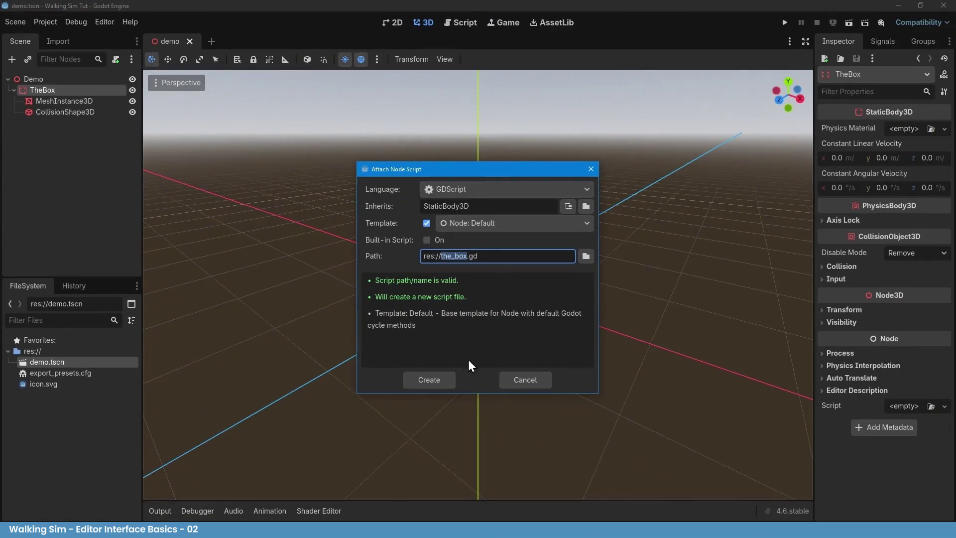
left_click(447, 379)
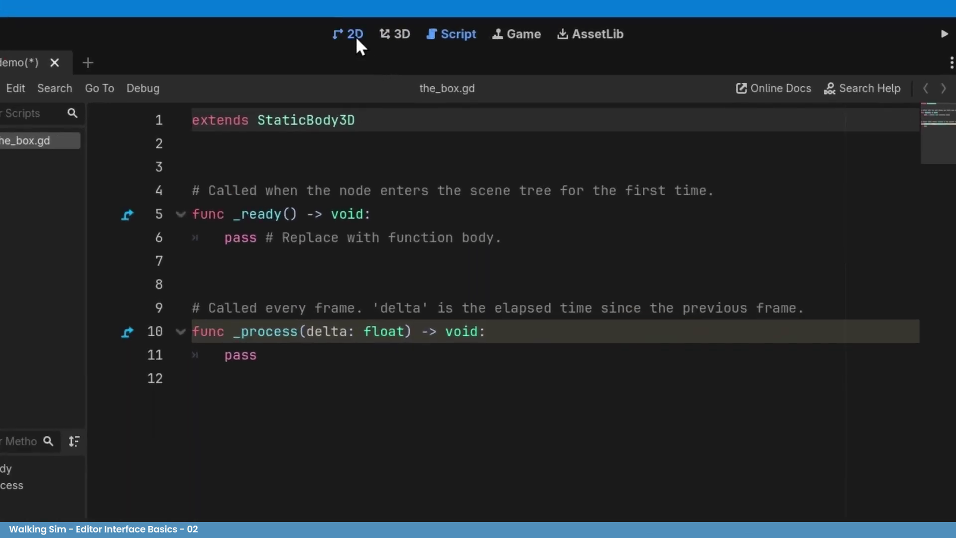
Return to the 3D workspace and reopen the script attached to TheBox from the scene tree
left_click(396, 23)
left_click(396, 35)
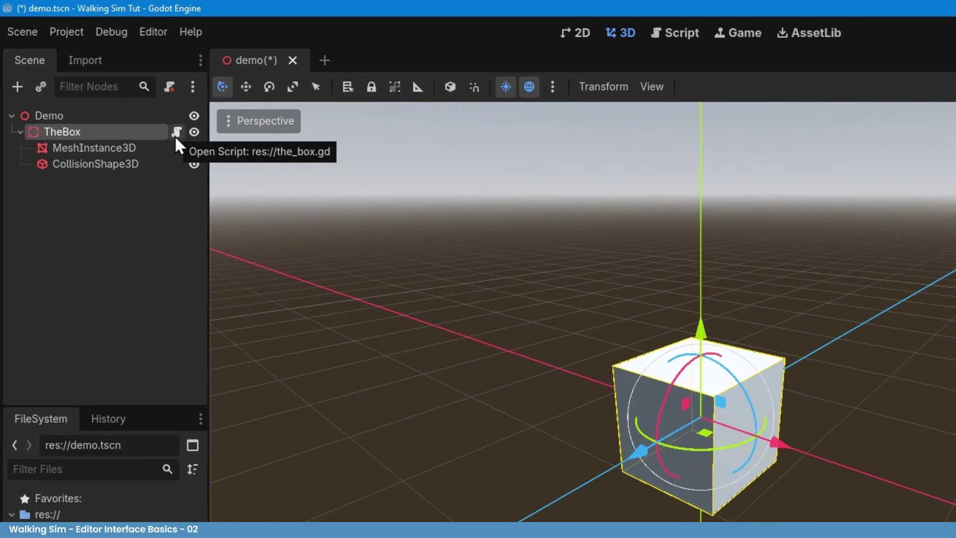
left_click(177, 132)
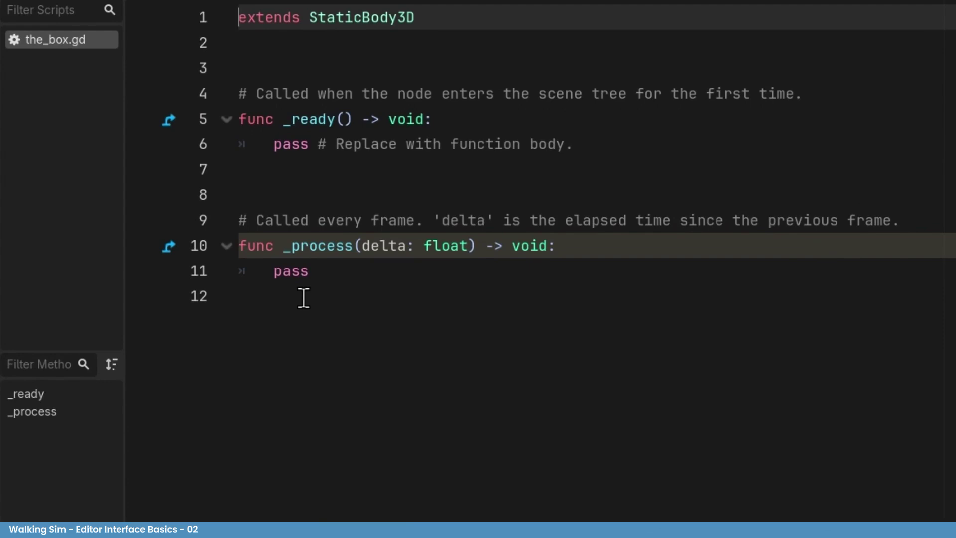
Replace the placeholder body of the _ready function with print("Hi, I'm The Box") and save the script
left_click_drag(273, 145, 621, 145)
key("BackSpace")
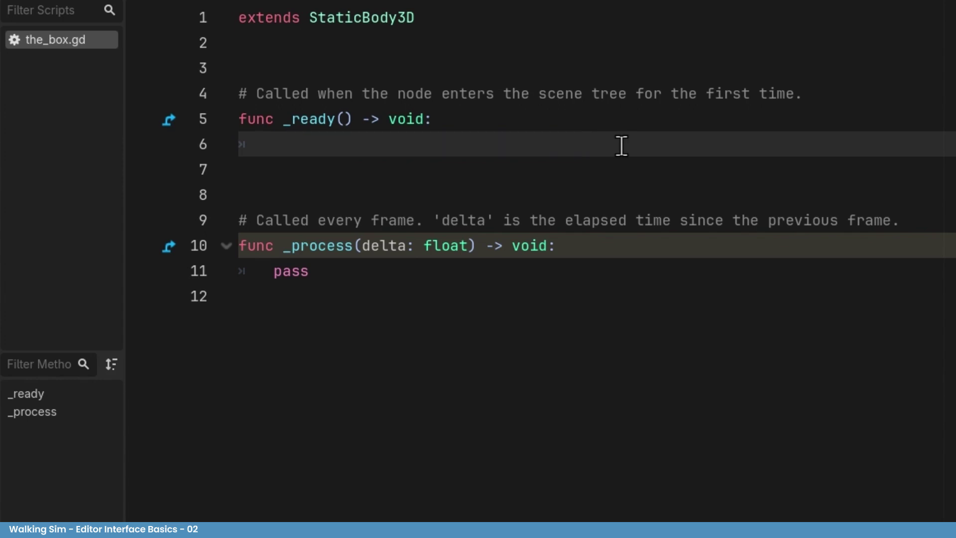
type("print(\"Hi, I")
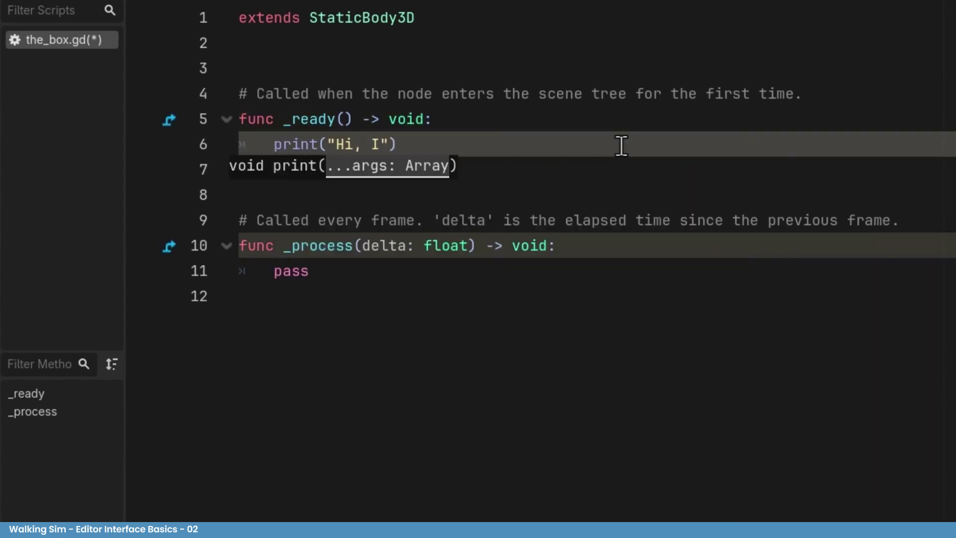
type("'m The Box")
key("End")
key("ctrl+s")
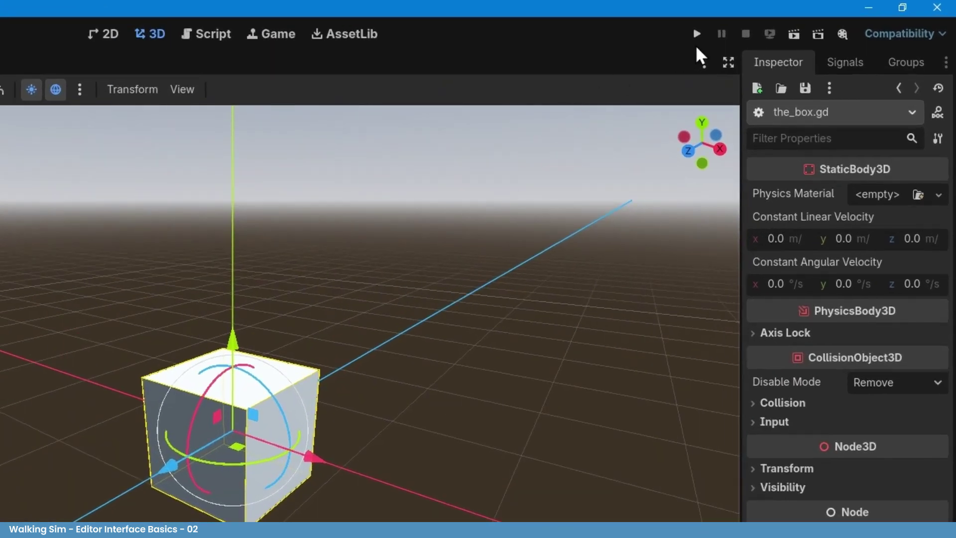
Run the project with the current scene as the main scene, move the game window aside to read the output, and stop the run
left_click(697, 36)
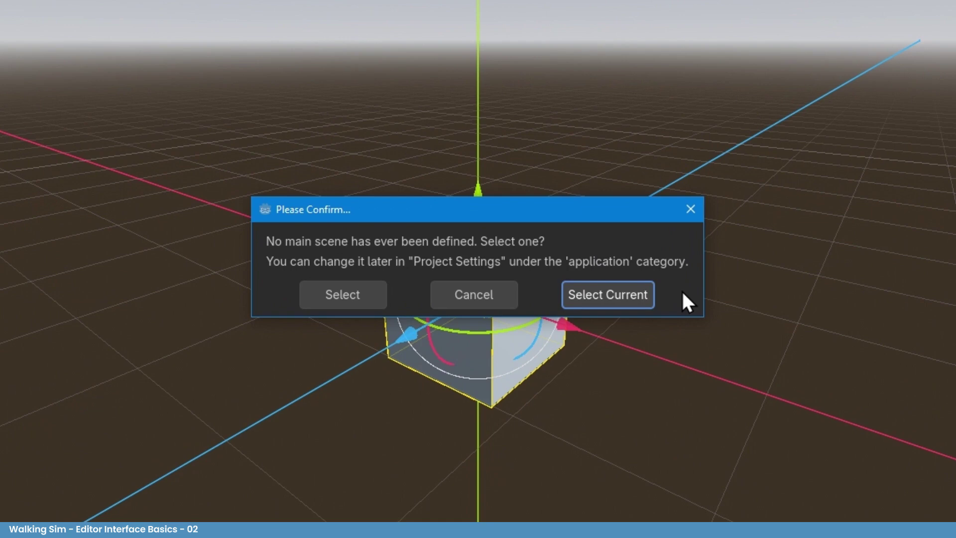
left_click(615, 297)
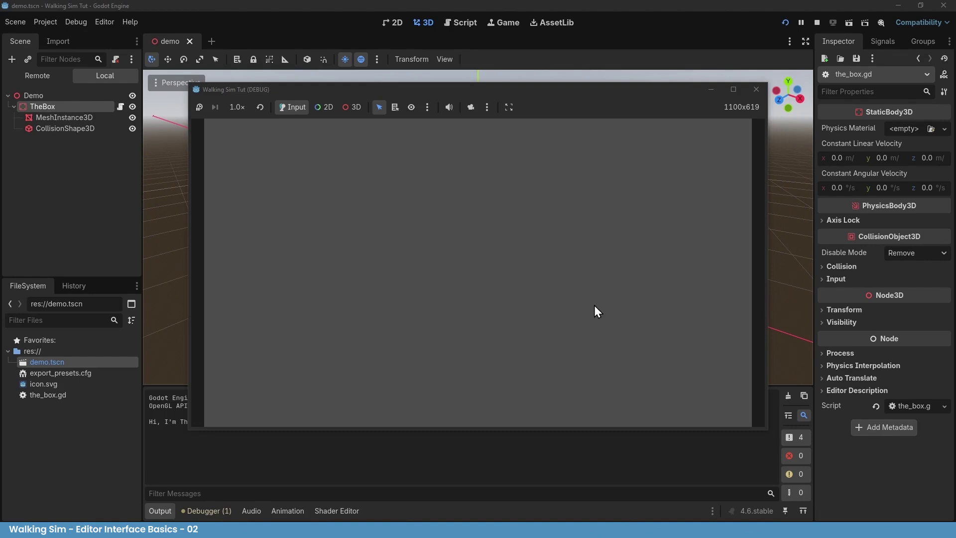
left_click_drag(571, 88, 660, 88)
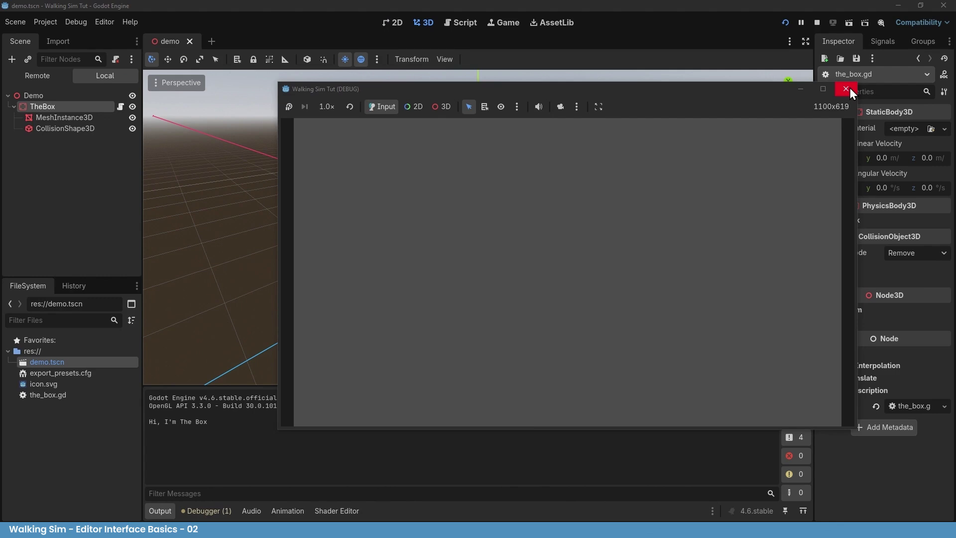
left_click(818, 23)
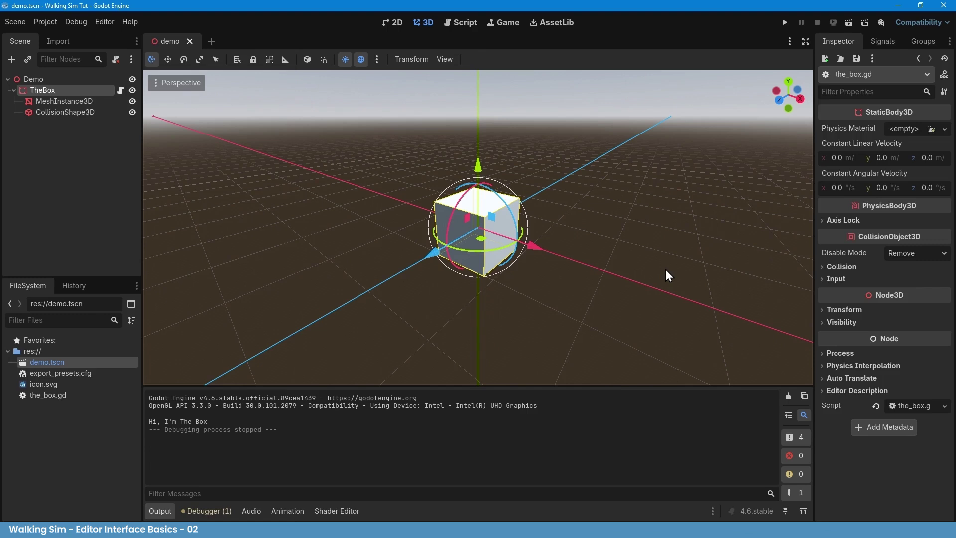
Add a Camera3D node as a child of the Demo root node
left_click(299, 258)
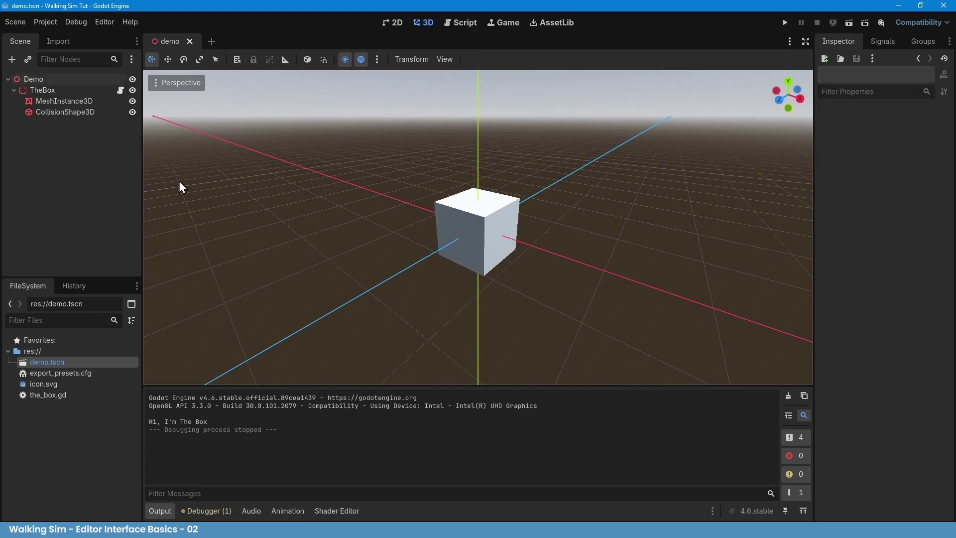
left_click(90, 78)
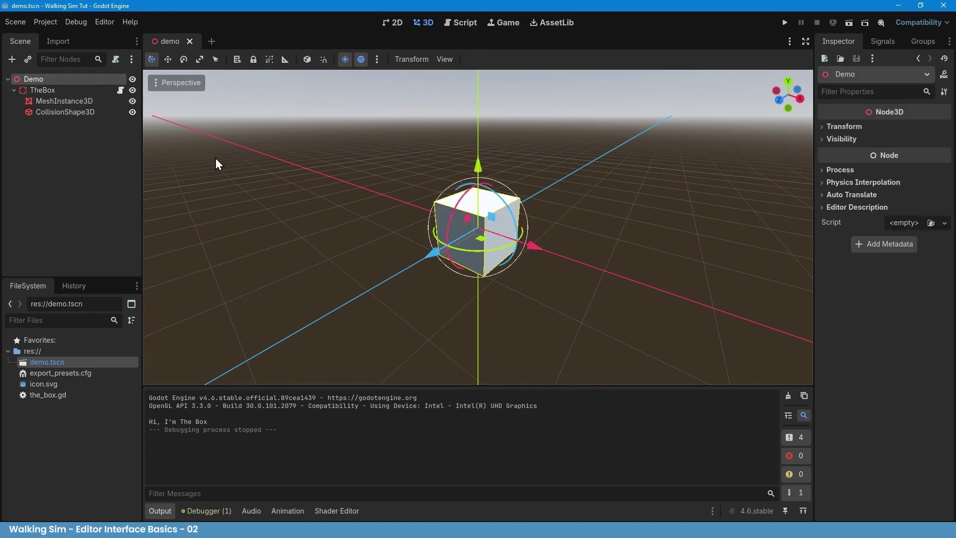
key("ctrl+a")
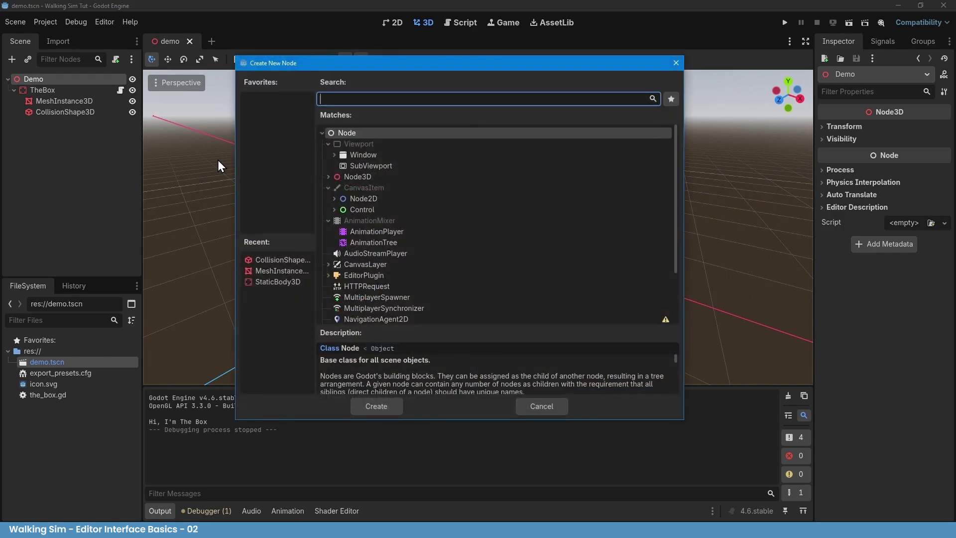
type("came")
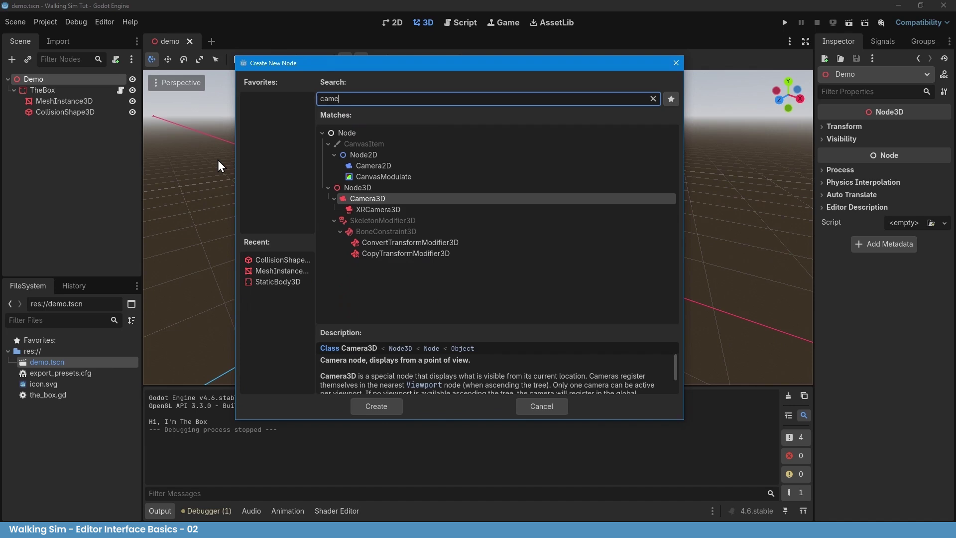
left_click(392, 407)
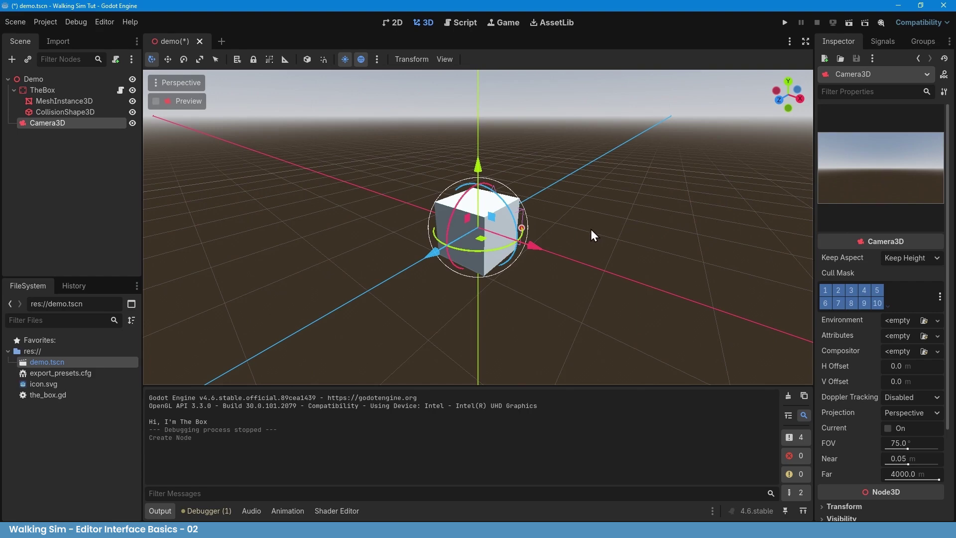
Pull the camera back from the box along the Z axis and set its Z position to 1.5 m
mouse_move(571, 240)
middle_mouse_down()
mouse_move(513, 234)
mouse_move(580, 244)
middle_mouse_up()
scroll(537, 259, "down", 5)
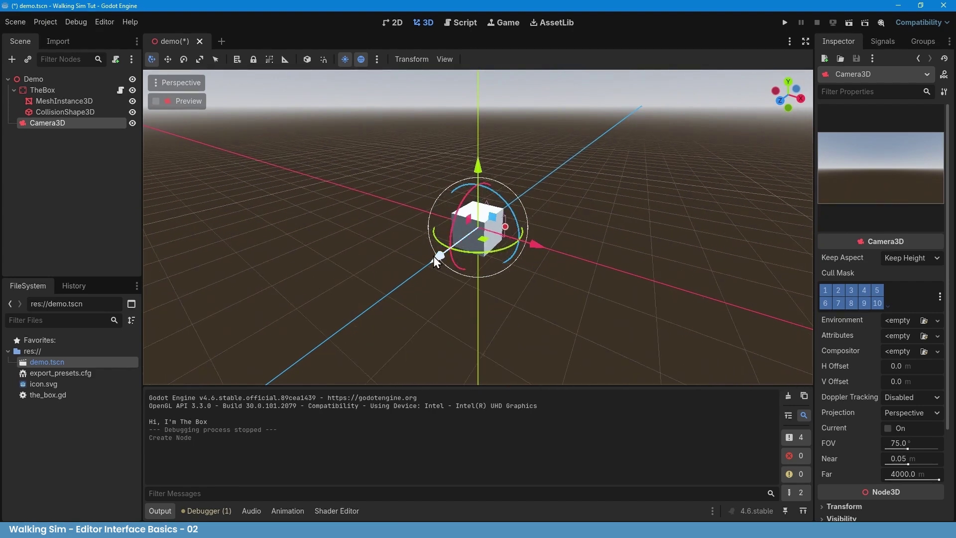
left_click_drag(431, 260, 357, 322)
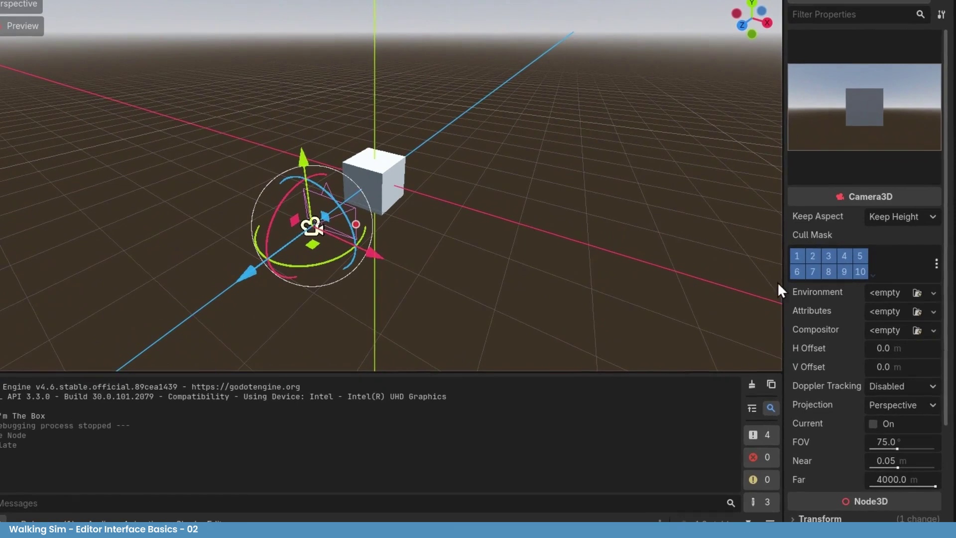
scroll(907, 368, "down", 5)
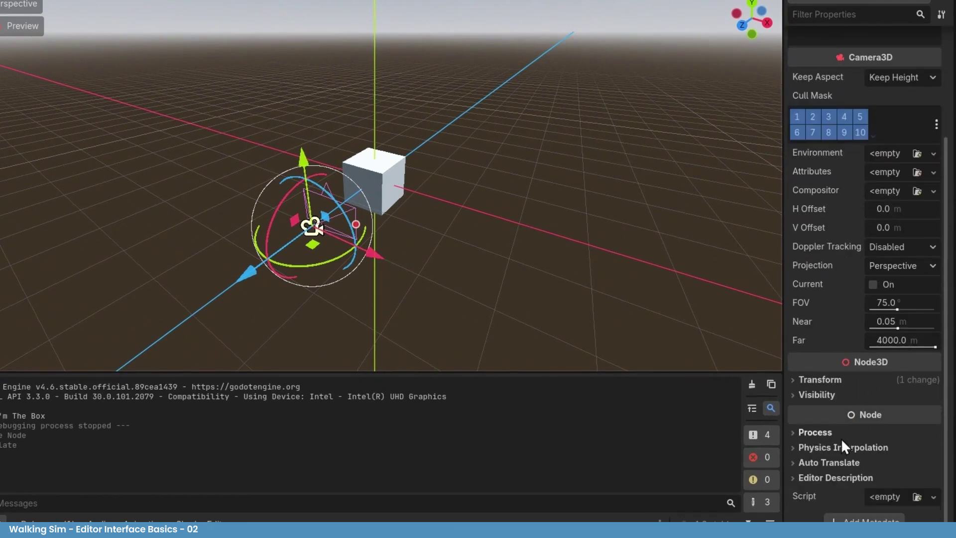
left_click(797, 380)
scroll(873, 378, "down", 2)
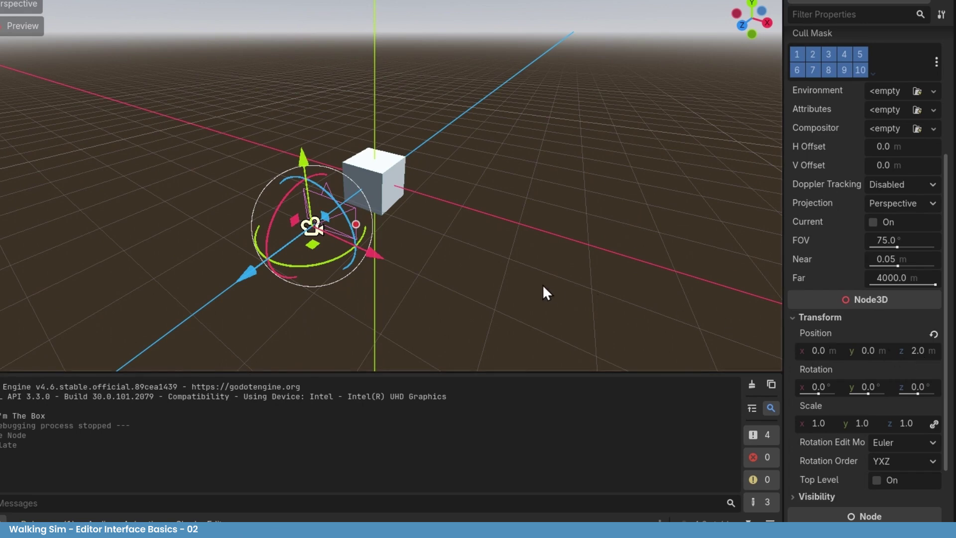
left_click(917, 350)
type("1.5")
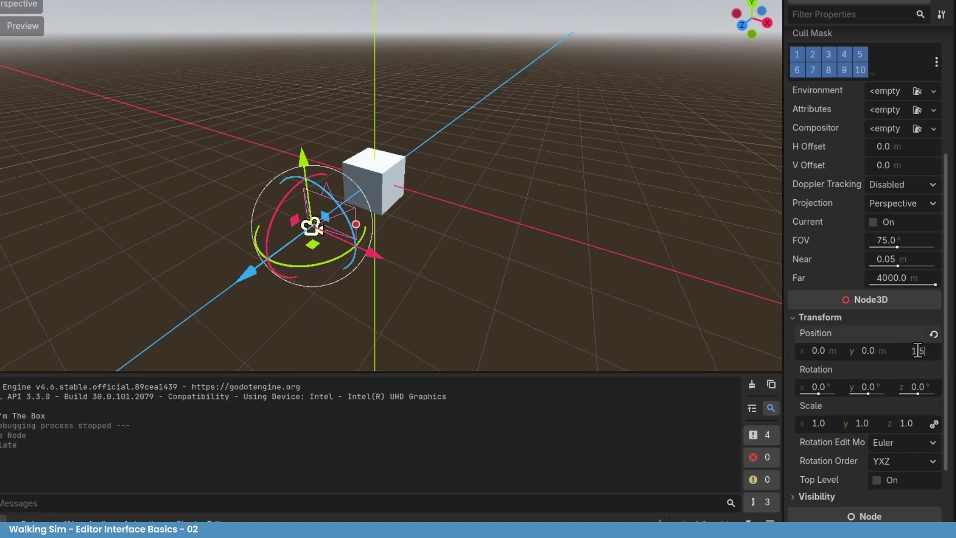
key("Return")
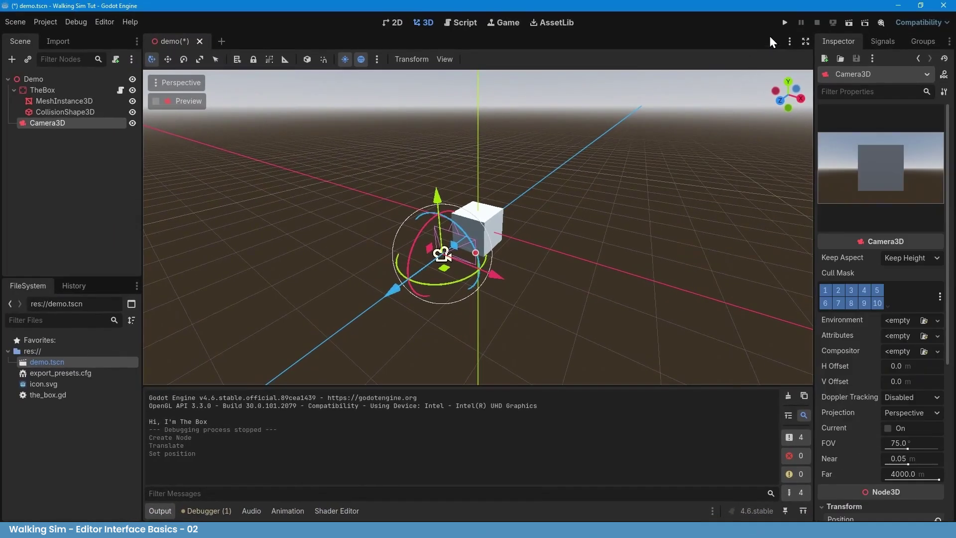
Run the project to check the camera's view of the box, and close the game window
left_click(785, 24)
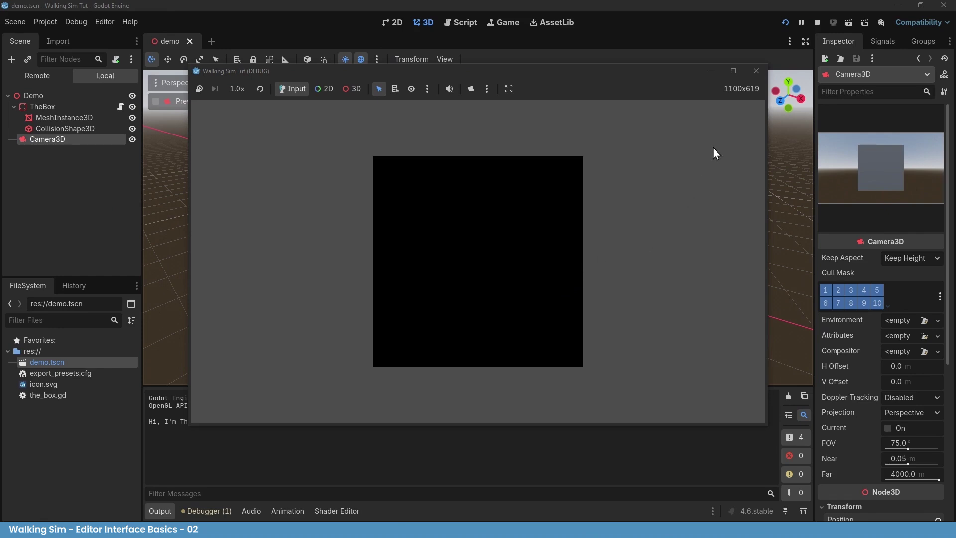
left_click(756, 71)
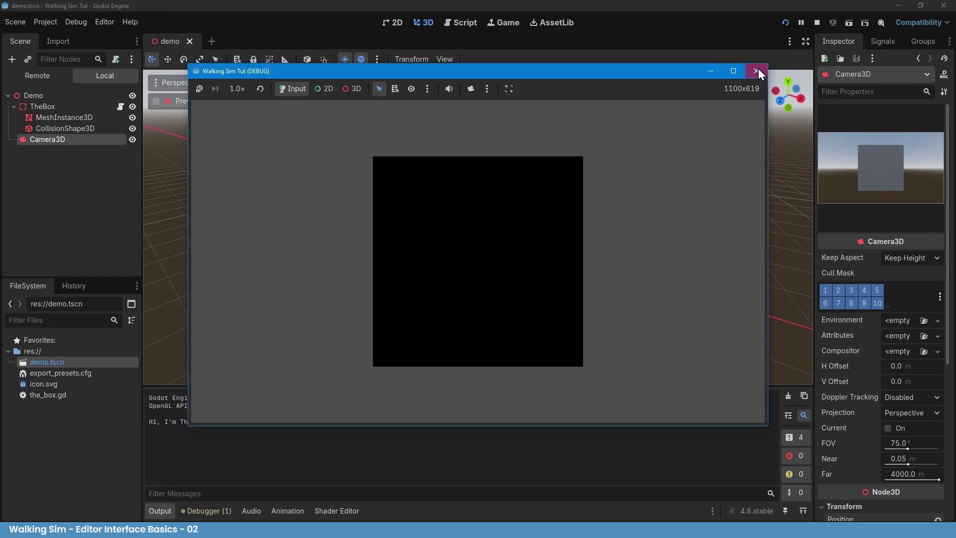
Deselect the camera and add the preview sun and the preview environment to the scene
middle_click_drag(532, 179, 614, 202)
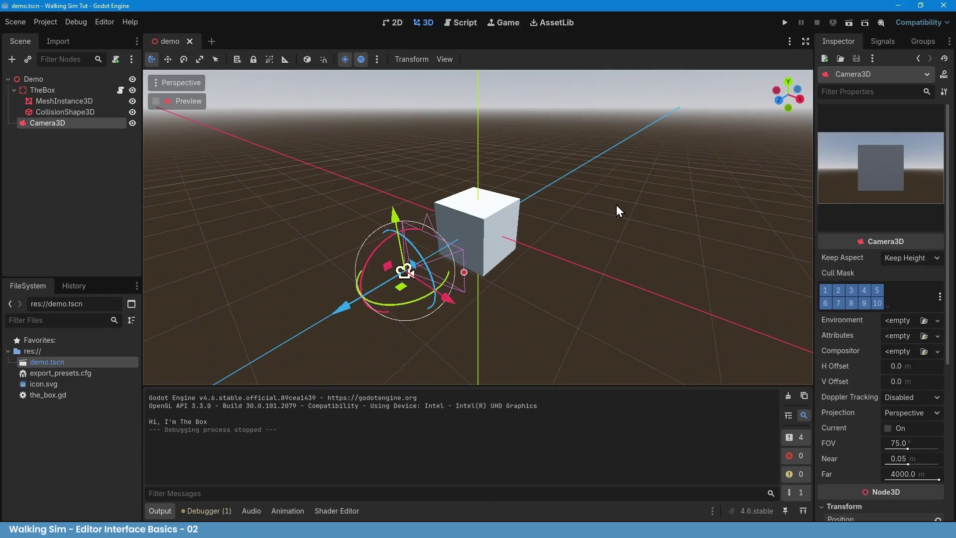
left_click(617, 205)
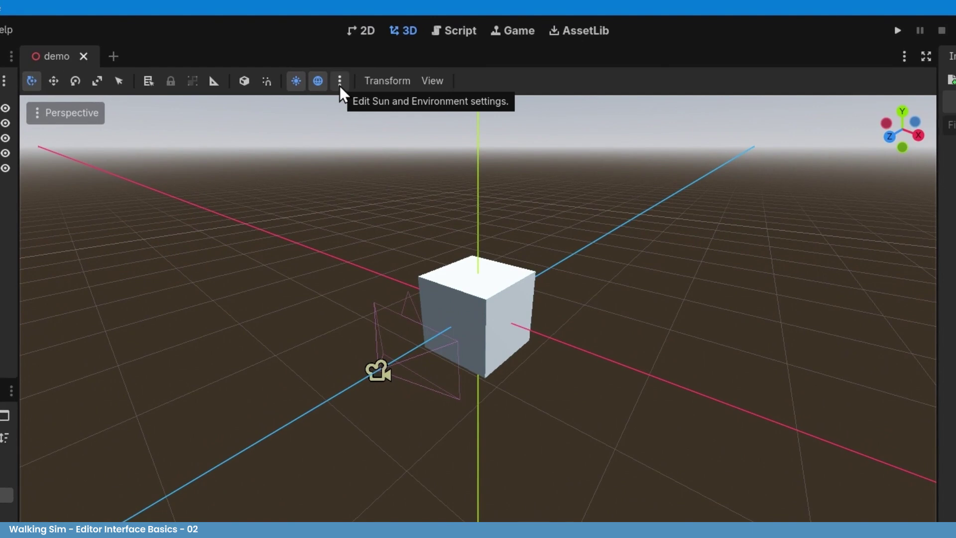
left_click(340, 83)
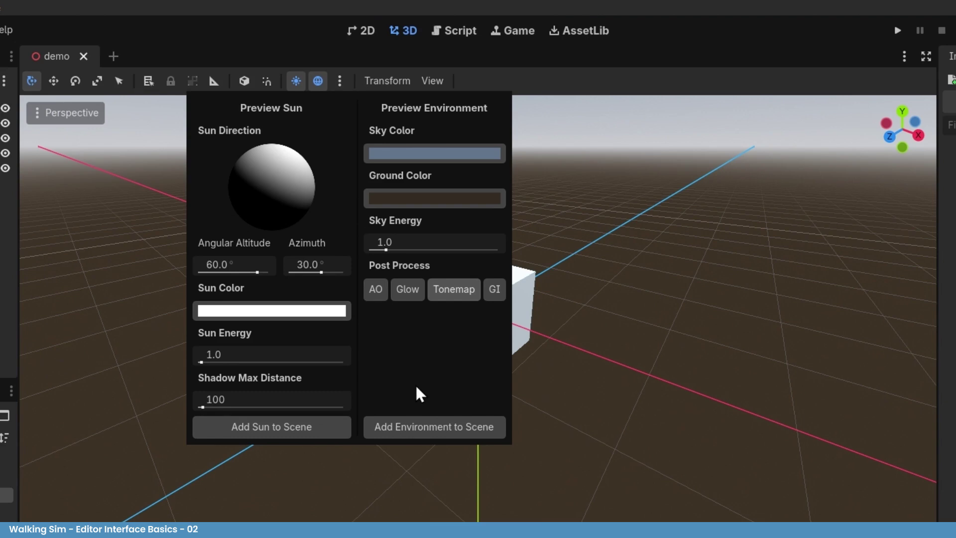
left_click(338, 432)
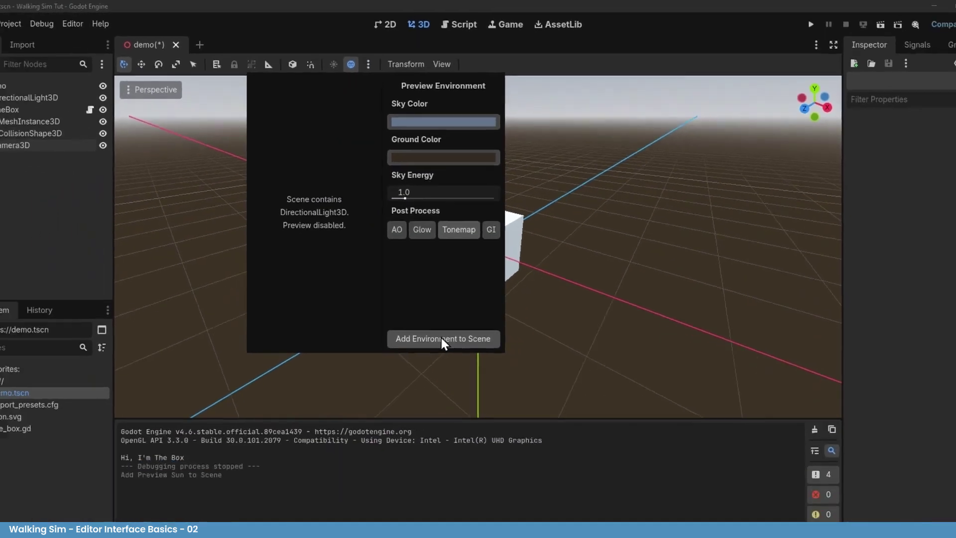
left_click(424, 427)
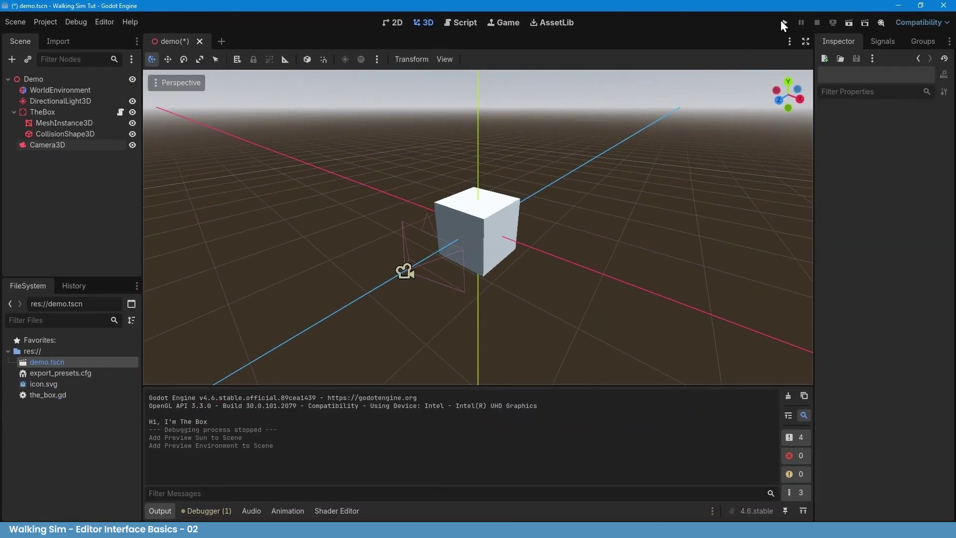
Run the project to check the box with the added sun and environment
left_click(783, 23)
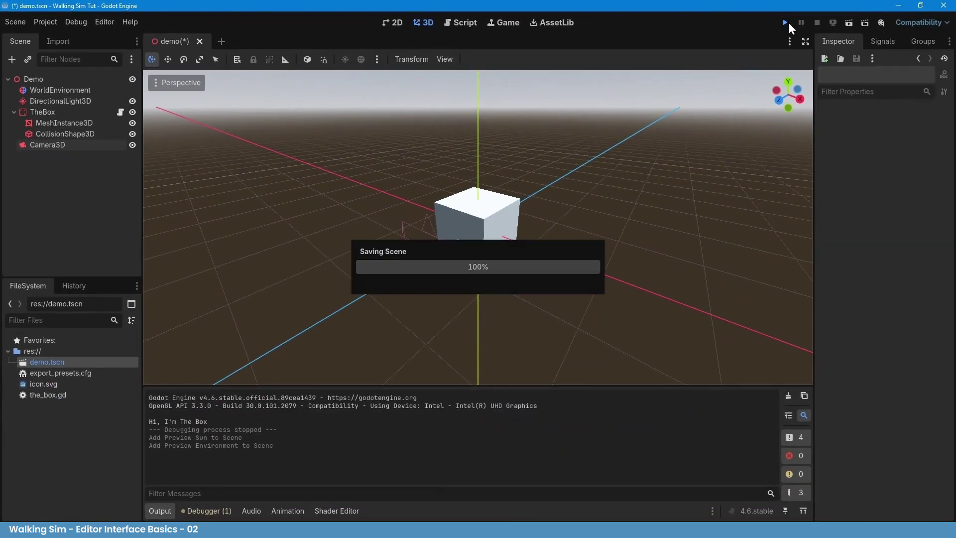